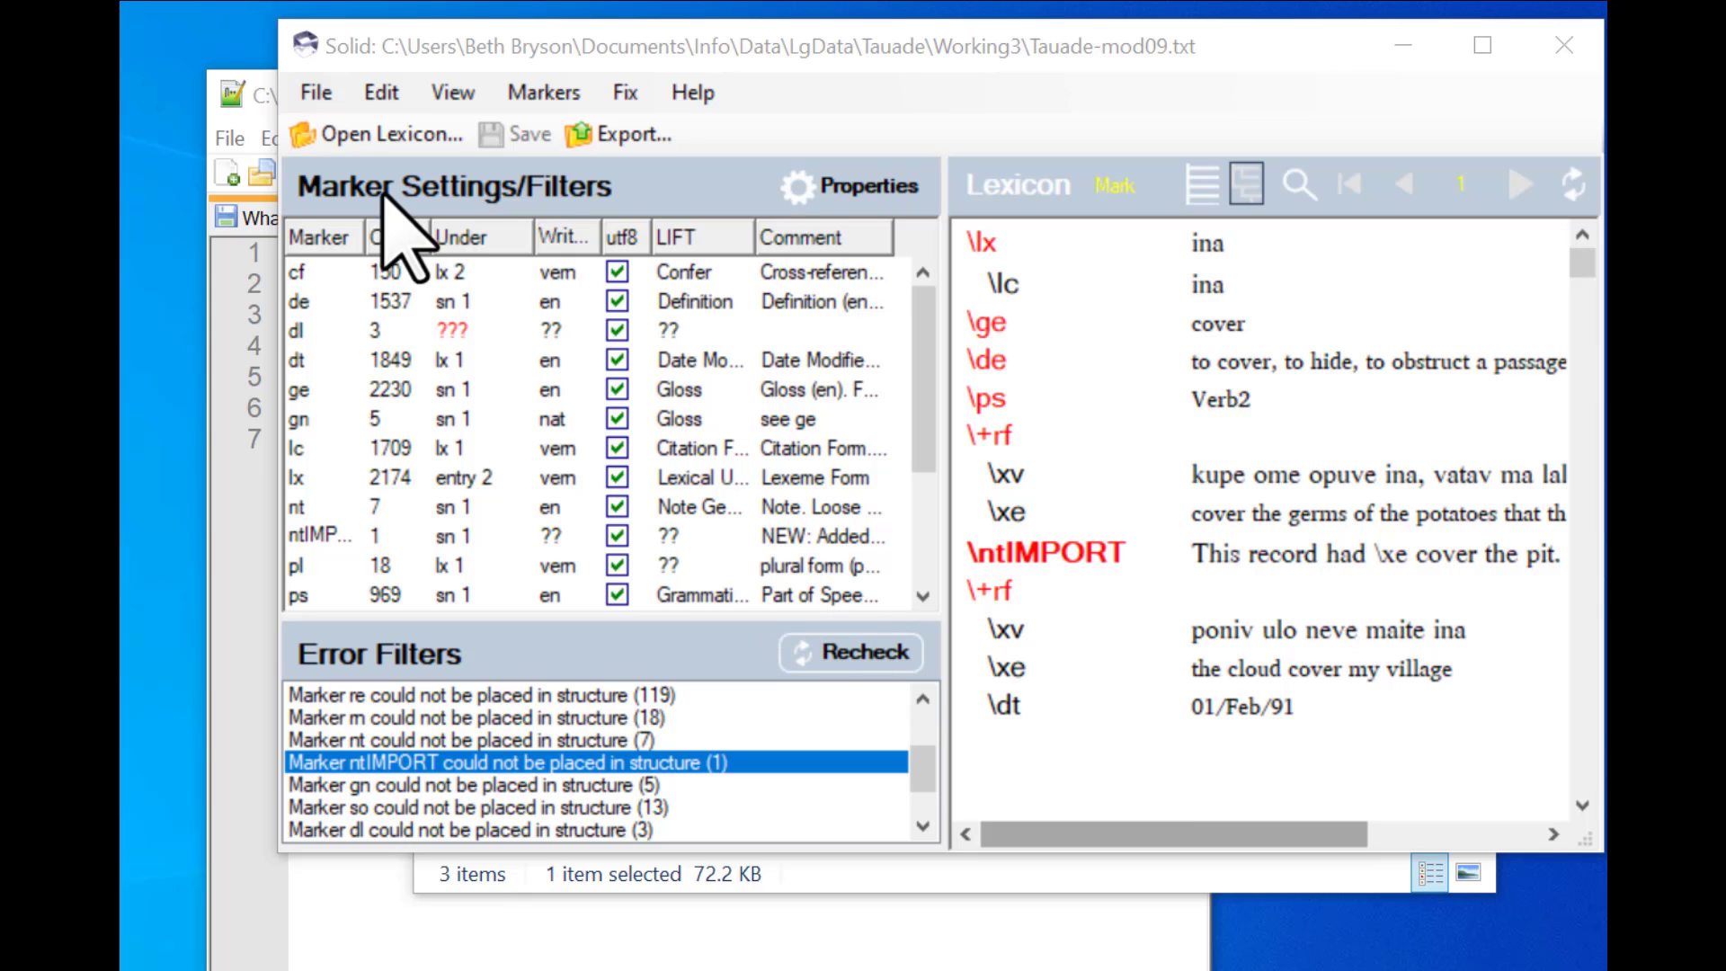
Step: Set up a copy of the lexicon with the formatting options as offered, naming the file Tauade-mod10.txt
{"action": "left_click", "coordinate": [315, 95]}
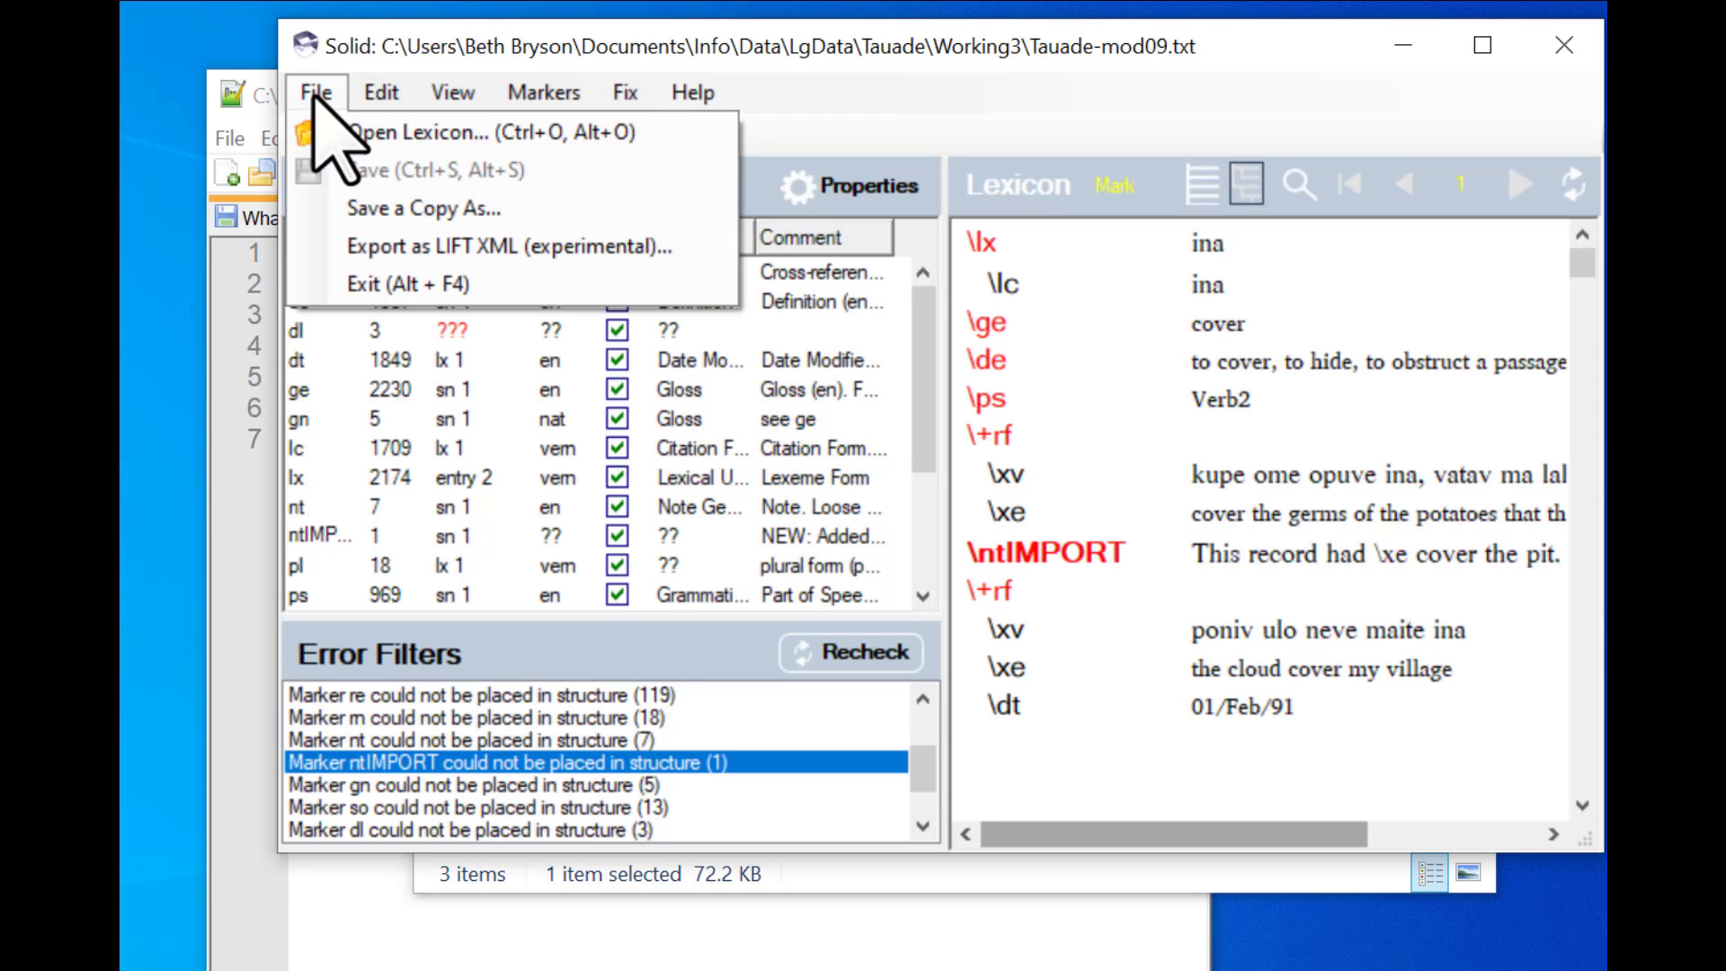
{"action": "left_click", "coordinate": [582, 211]}
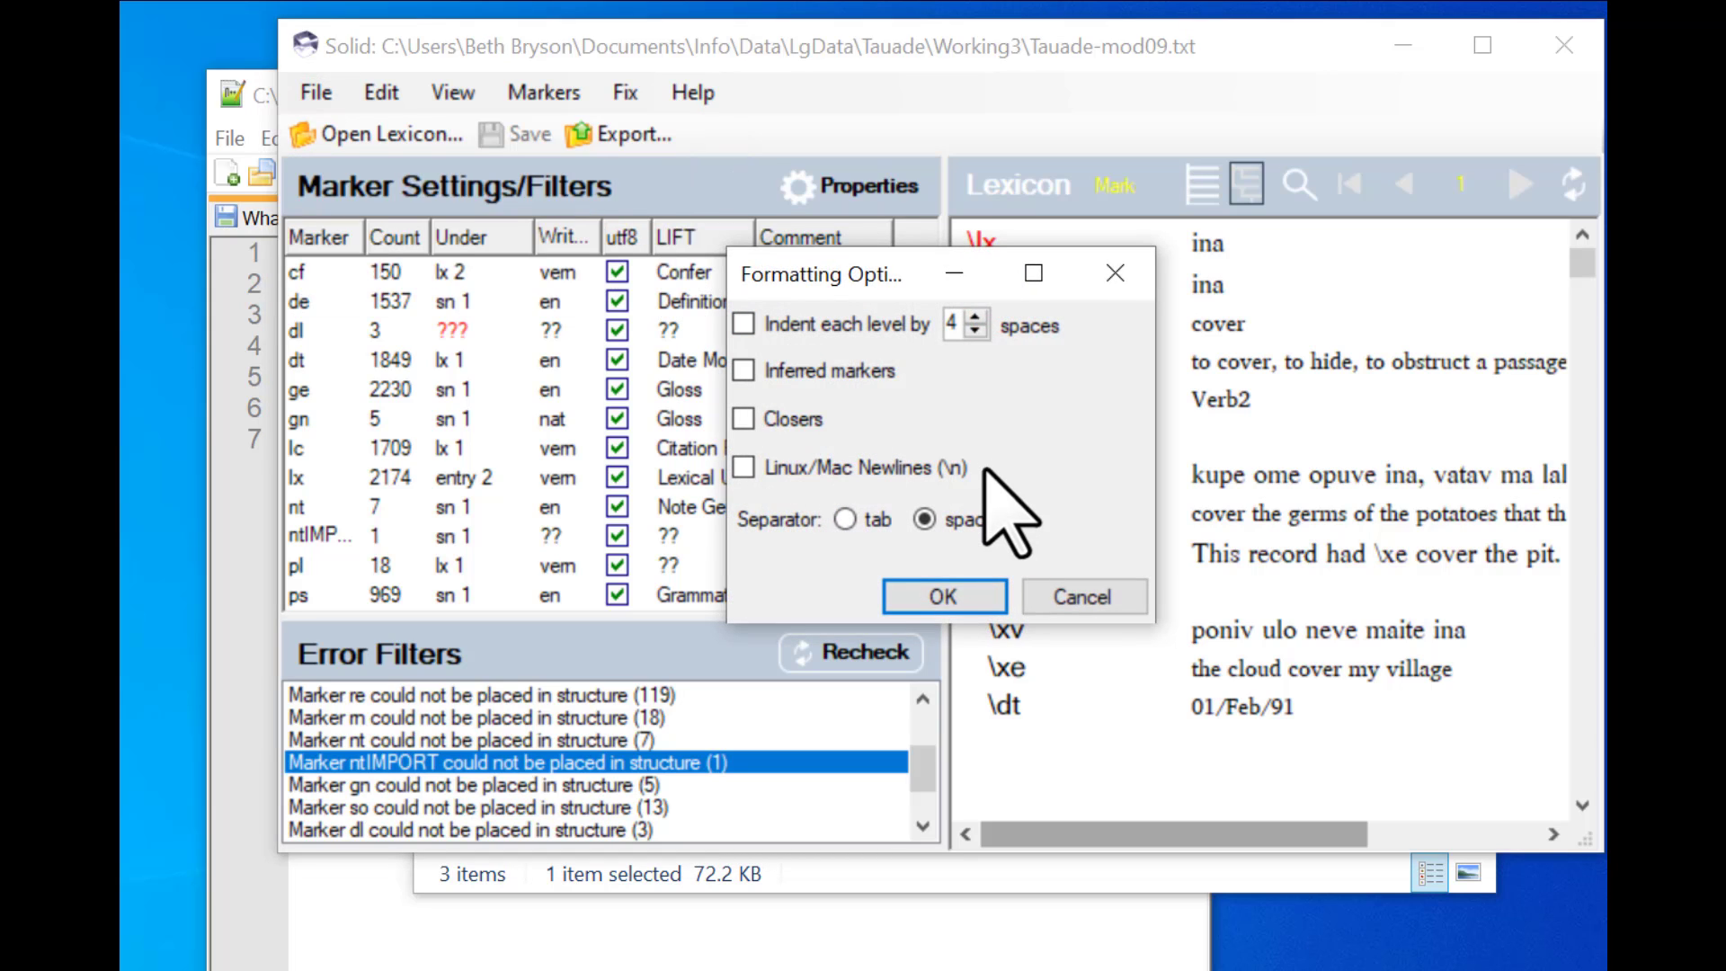
{"action": "left_click", "coordinate": [944, 598]}
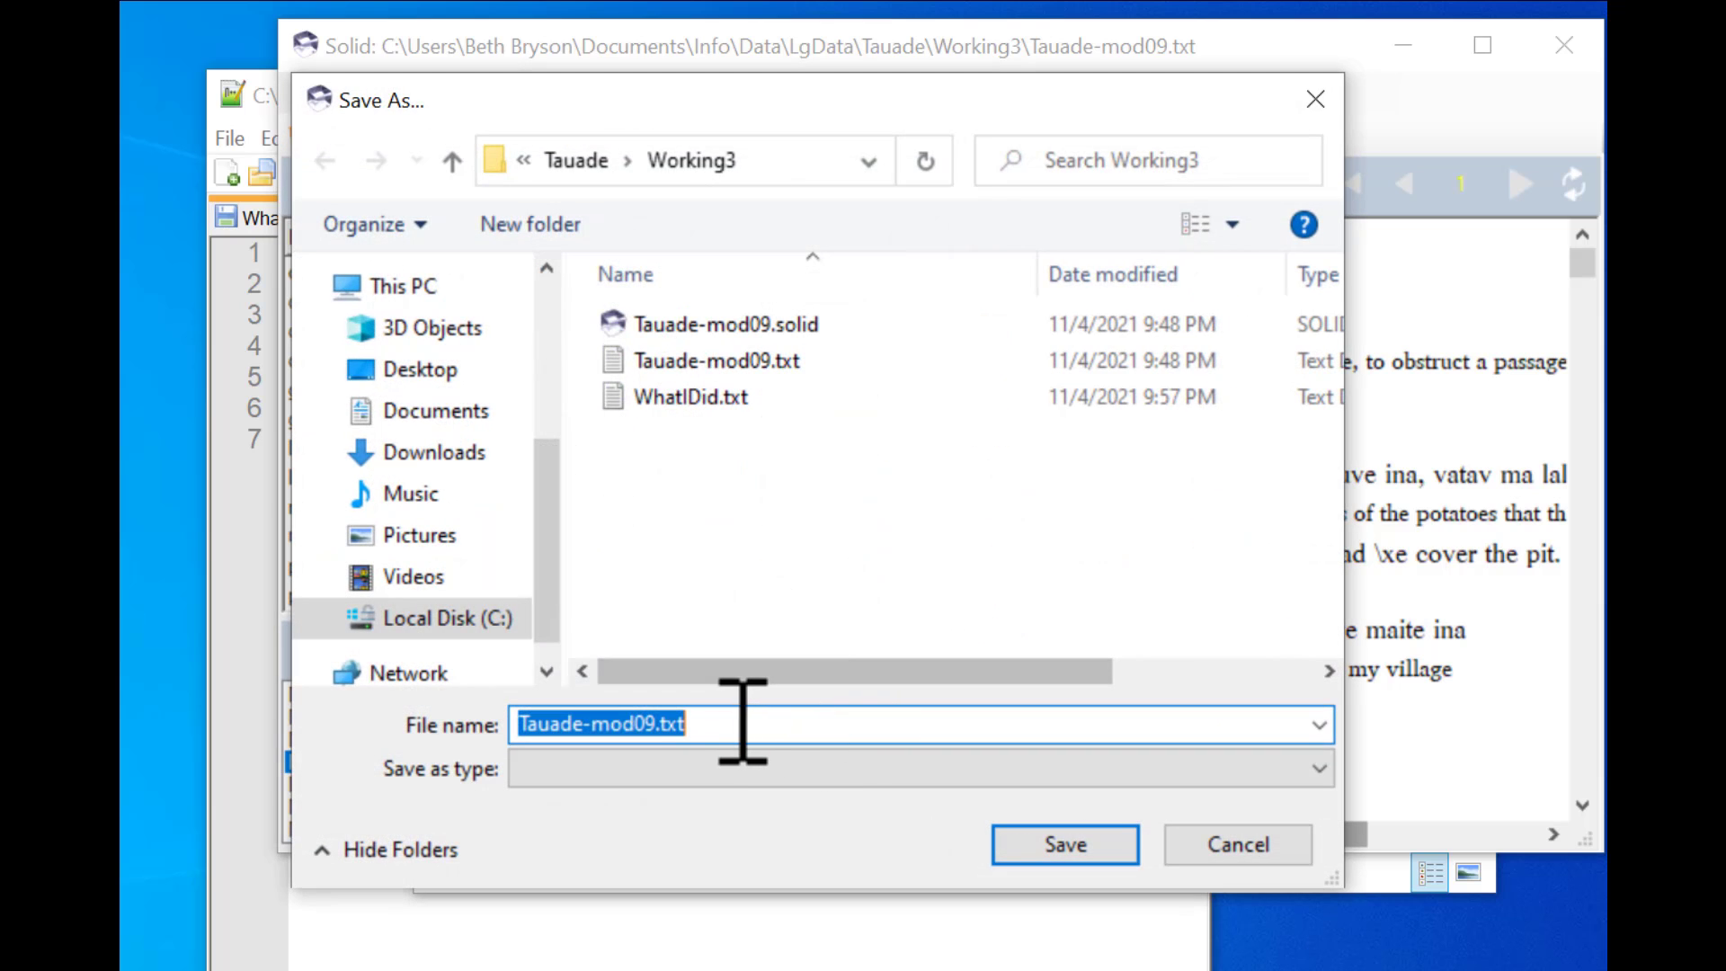
{"action": "left_click", "coordinate": [742, 719]}
{"action": "key", "text": "Left"}
{"action": "key", "text": "Left"}
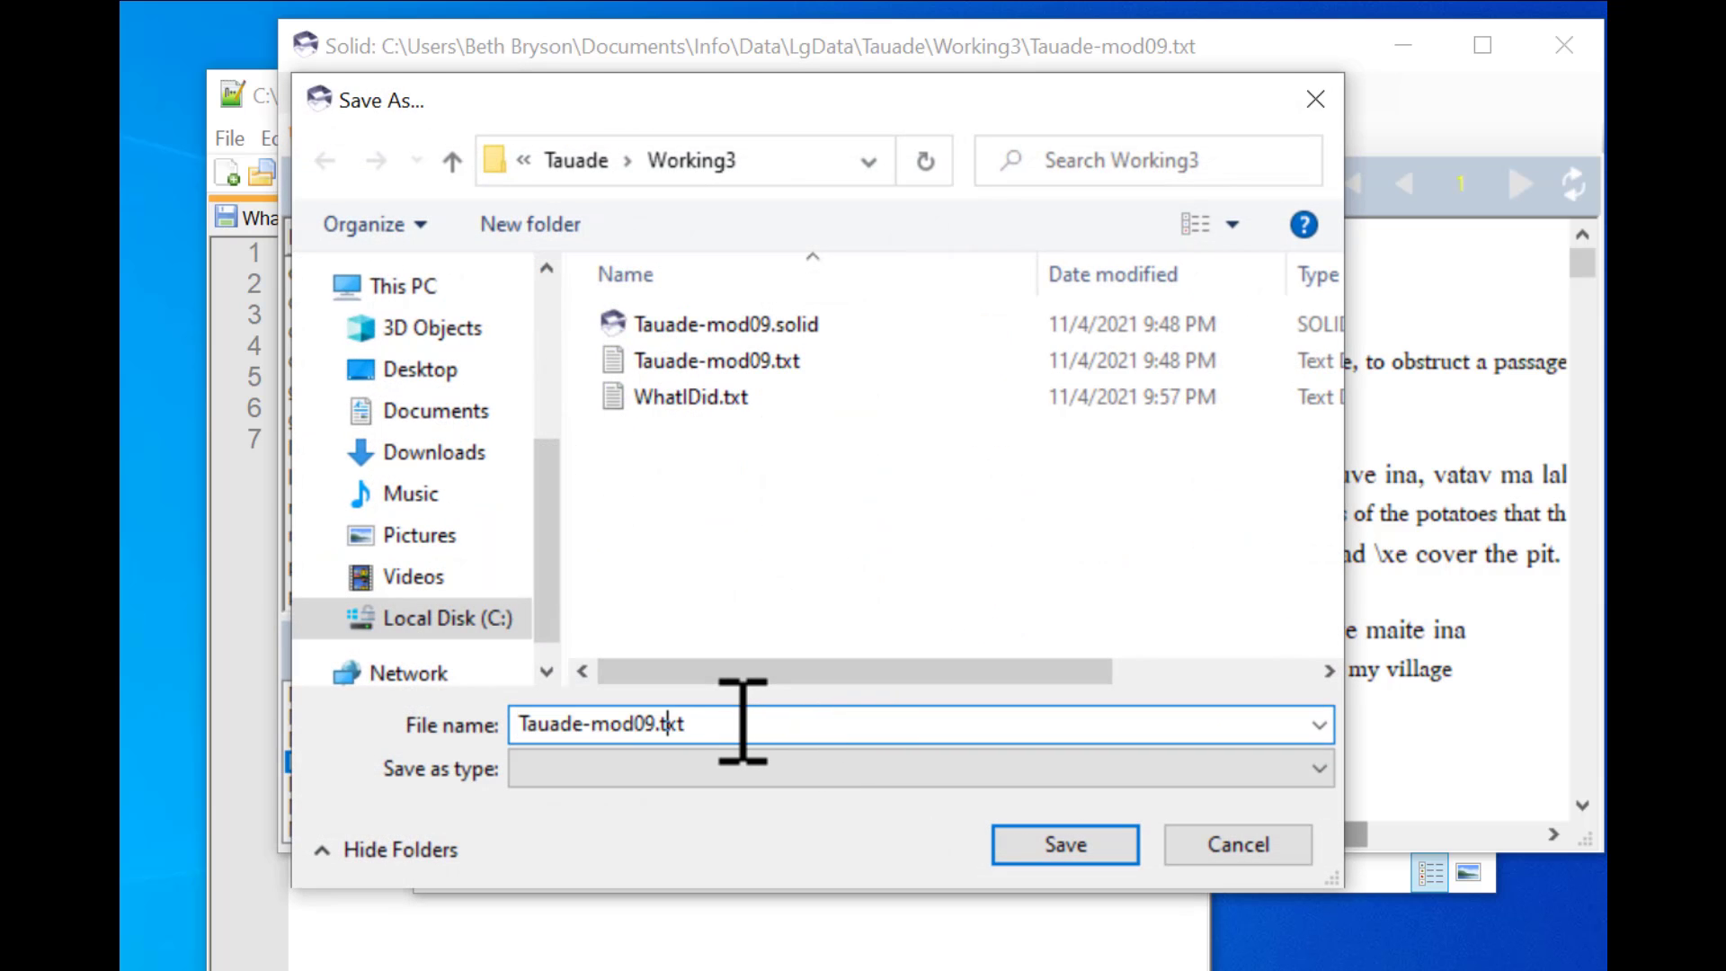
{"action": "key", "text": "Left"}
{"action": "key", "text": "Left"}
{"action": "key", "text": "BackSpace"}
{"action": "key", "text": "BackSpace"}
{"action": "type", "text": "10"}
{"action": "type", "text": "-comment"}
{"action": "key", "text": "BackSpace"}
{"action": "key", "text": "BackSpace"}
{"action": "key", "text": "BackSpace"}
{"action": "key", "text": "BackSpace"}
{"action": "key", "text": "BackSpace"}
{"action": "key", "text": "BackSpace"}
{"action": "key", "text": "BackSpace"}
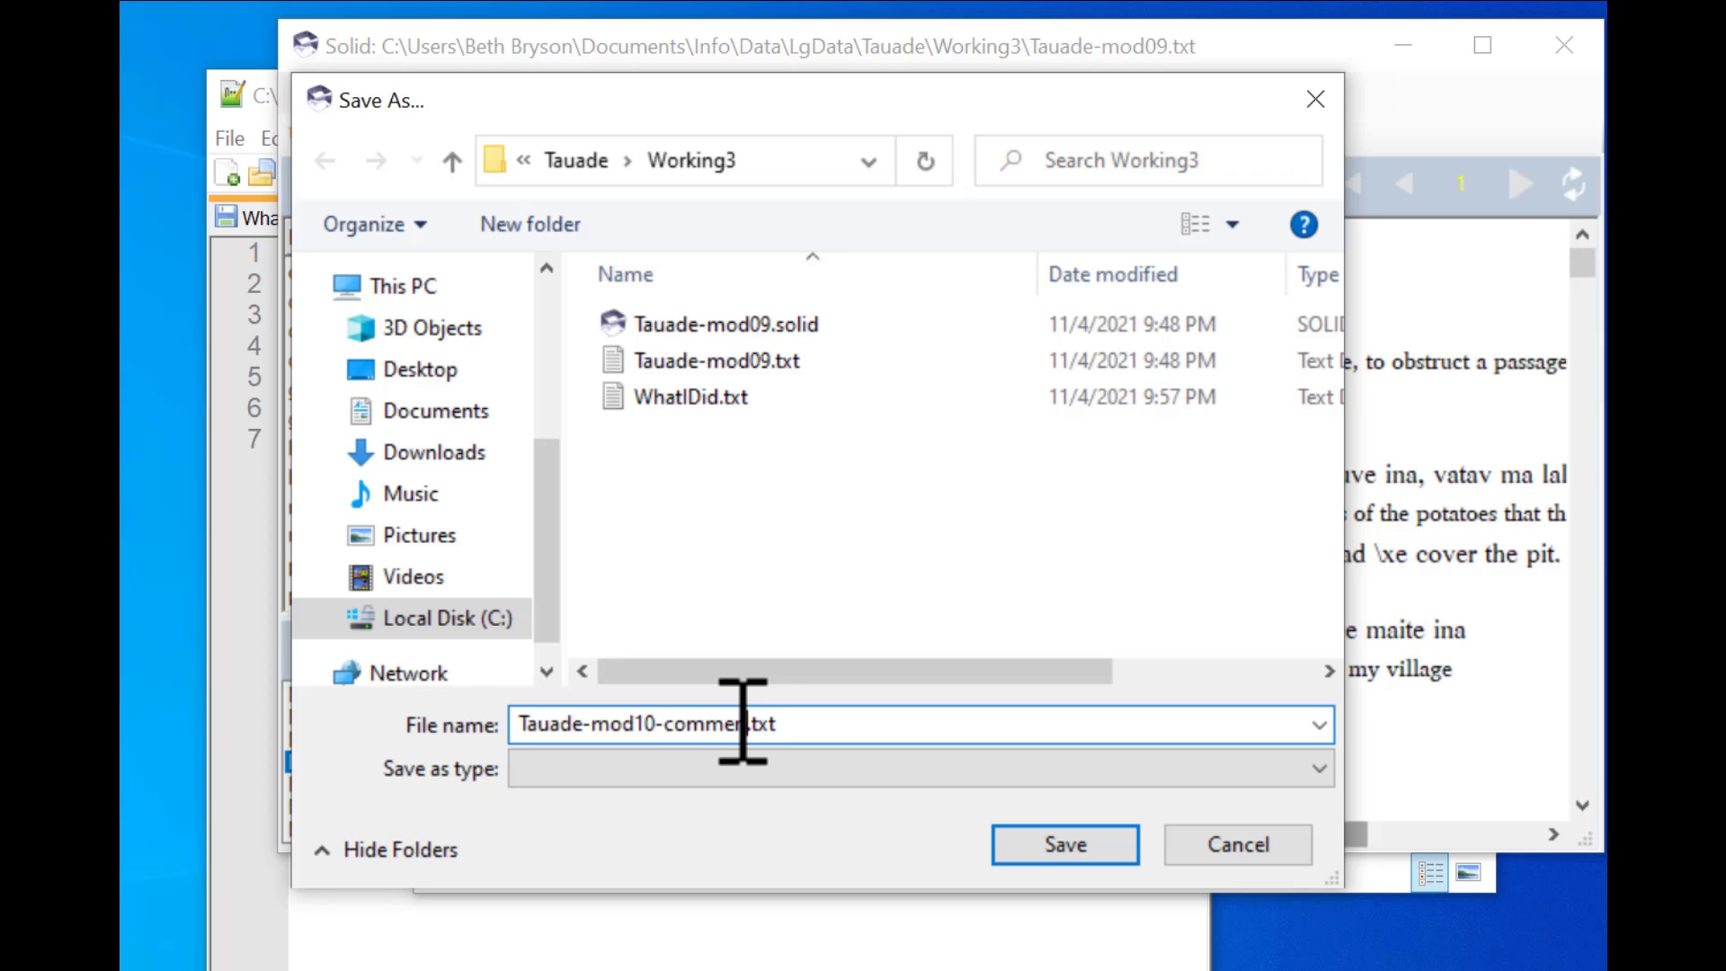
{"action": "key", "text": "BackSpace"}
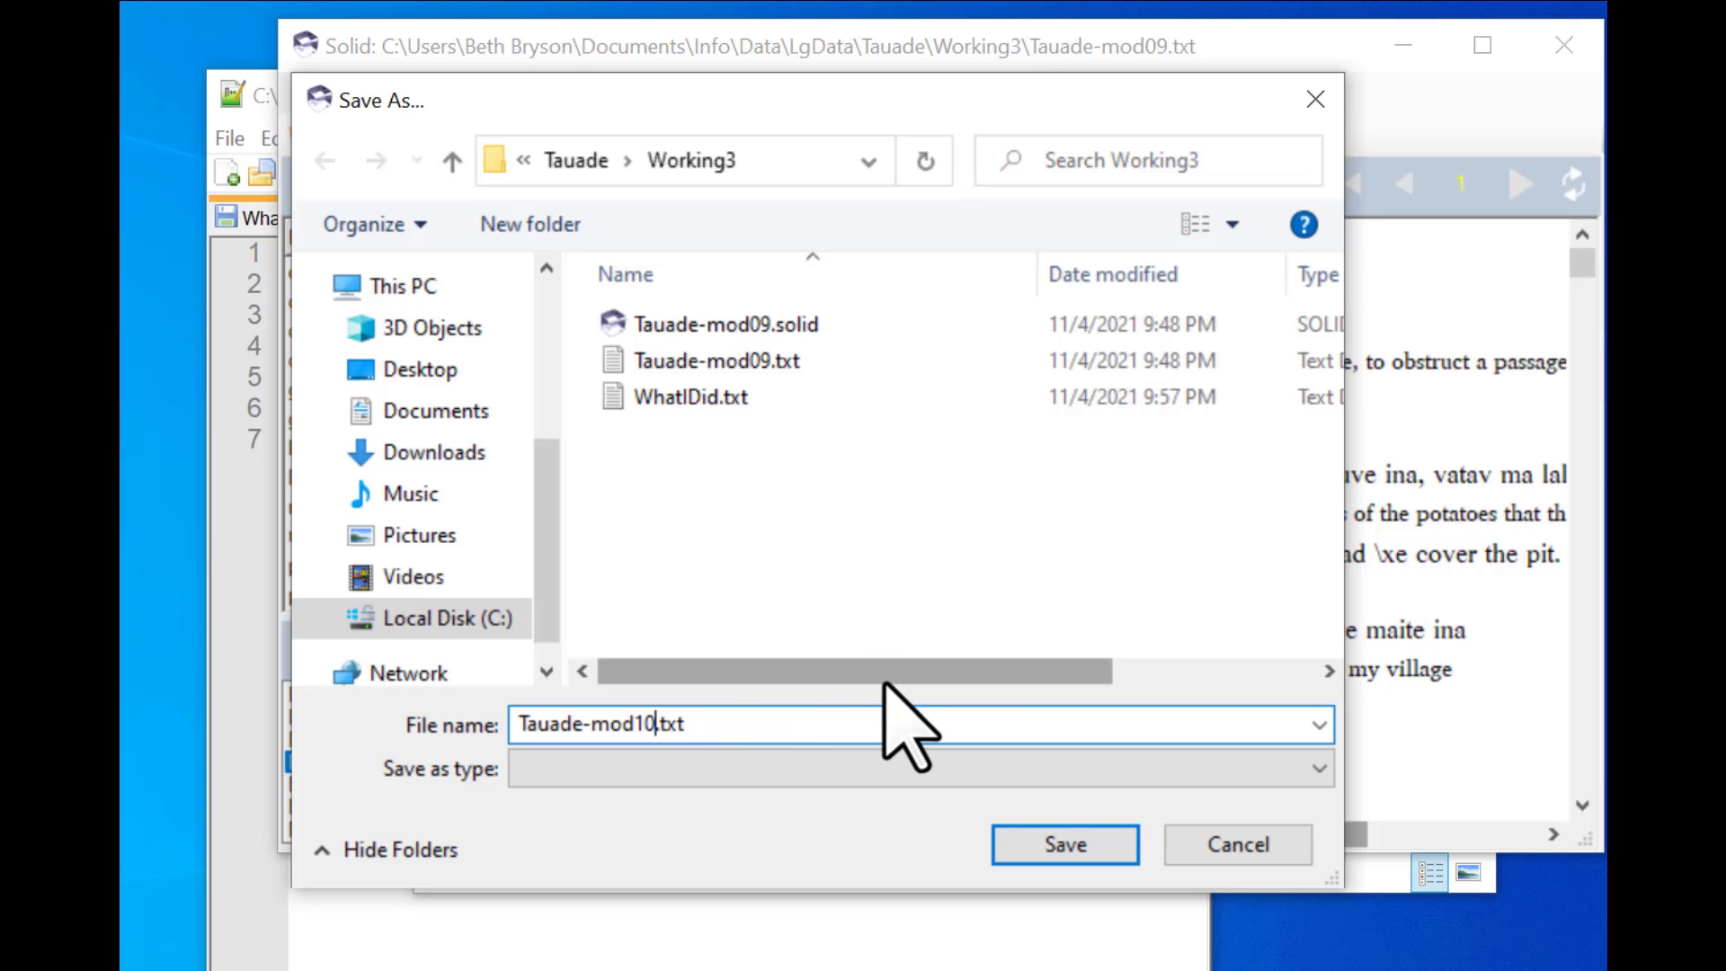
Step: Save the lexicon copy in the Working3 folder and close the open Tauade-mod09 lexicon
{"action": "left_click", "coordinate": [1060, 843]}
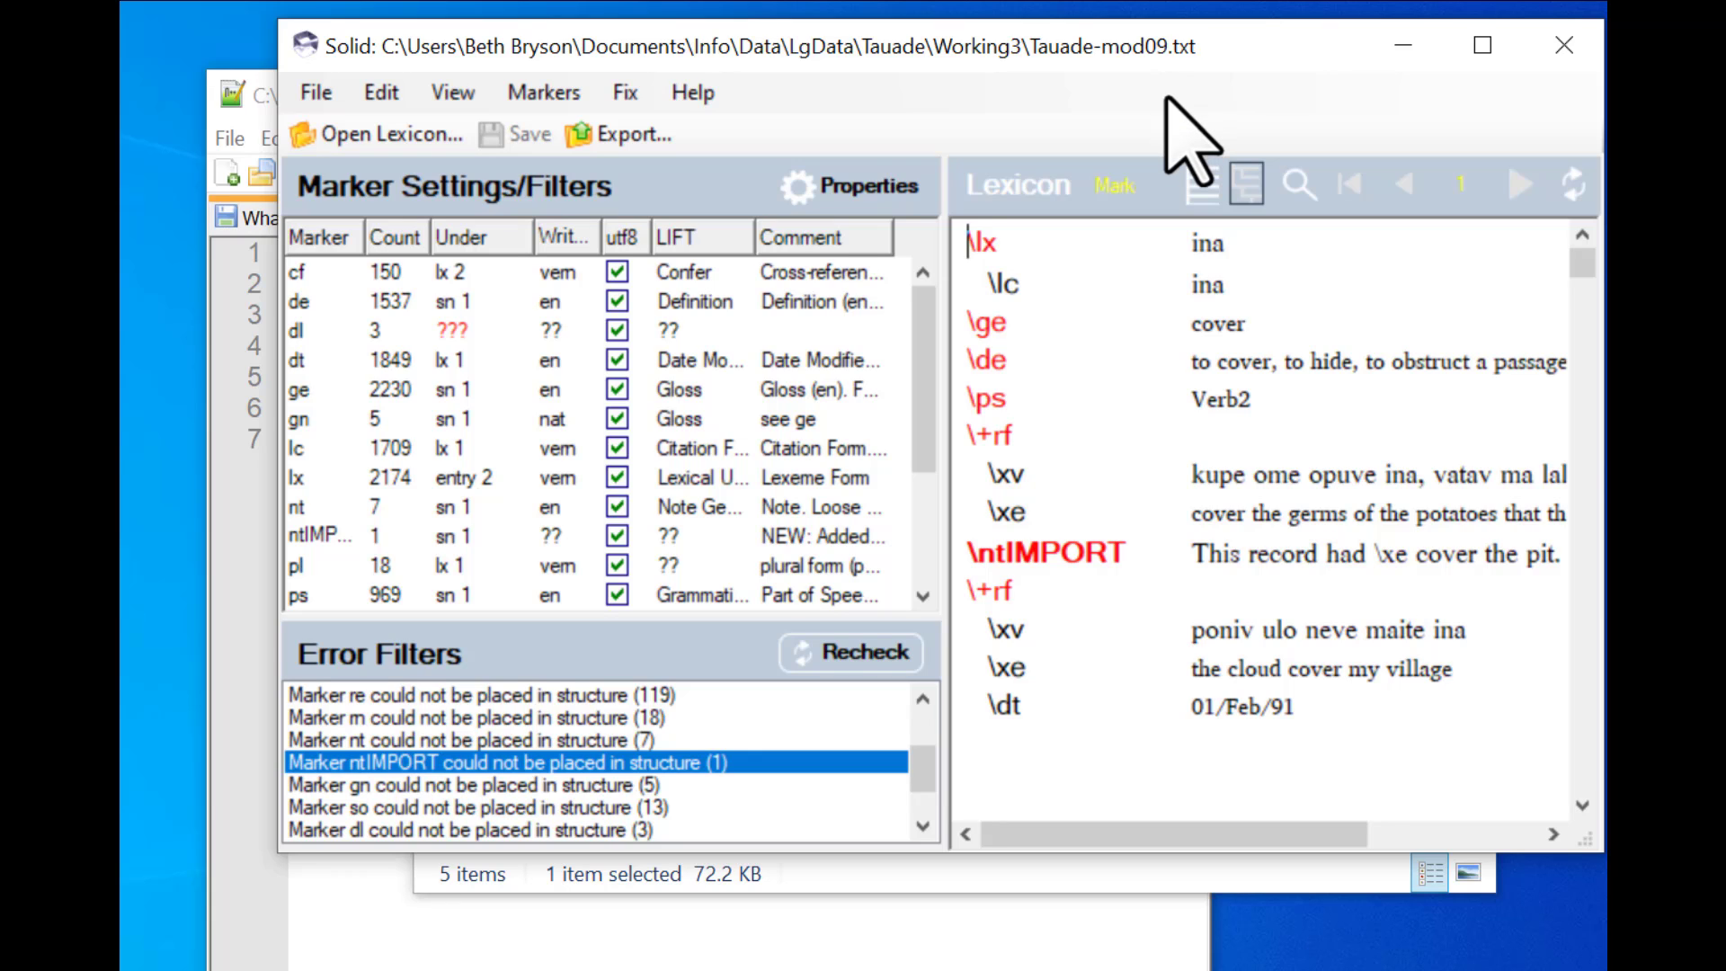
{"action": "left_click", "coordinate": [1569, 49]}
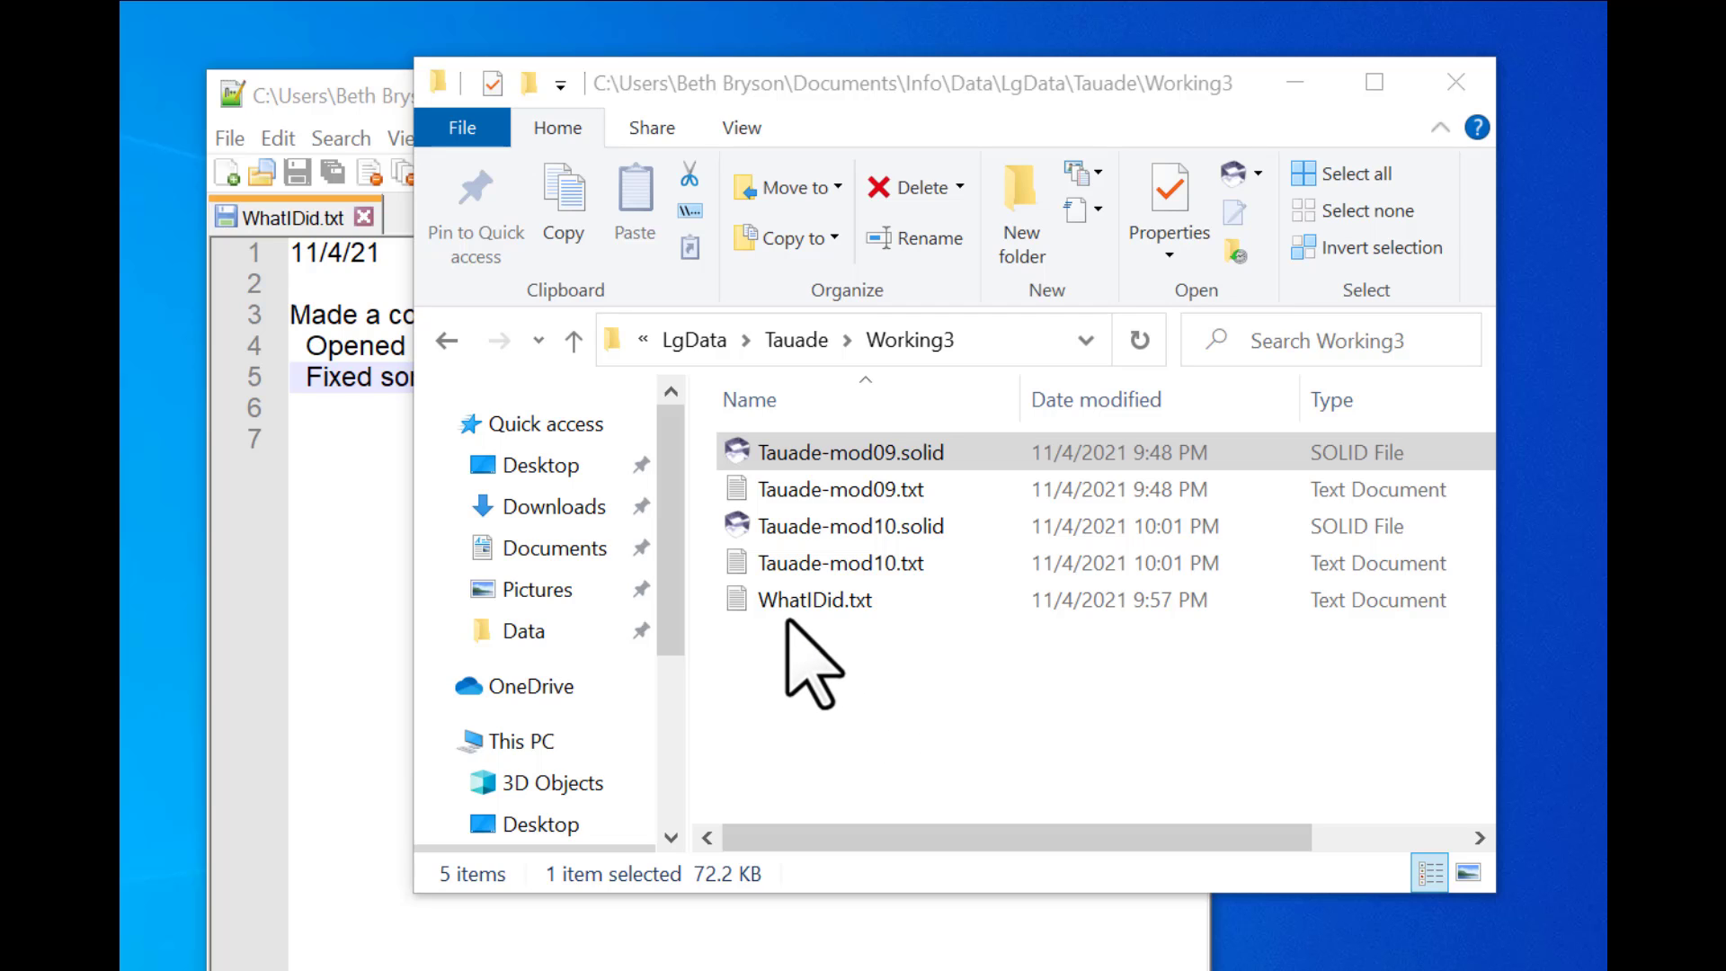
Step: Switch to the WhatIDid.txt log in Notepad++ and append ": xe, dt" to the line about fixed error reports
{"action": "left_click", "coordinate": [382, 550]}
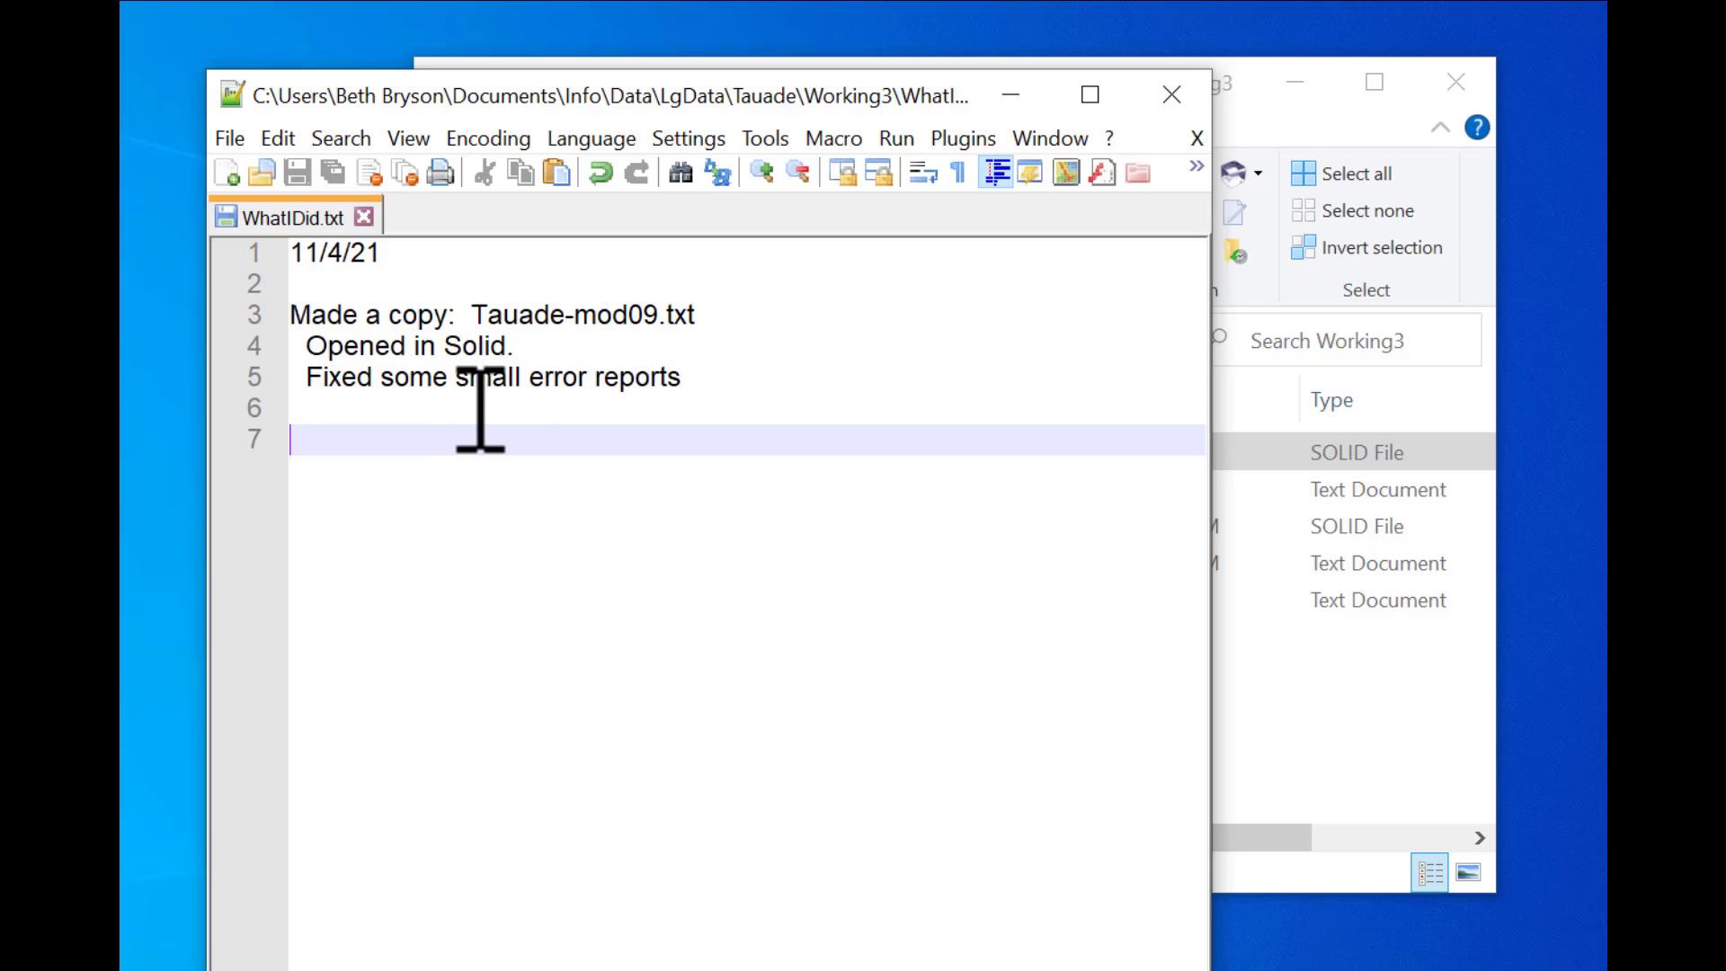
{"action": "left_click", "coordinate": [702, 381]}
{"action": "type", "text": ": "}
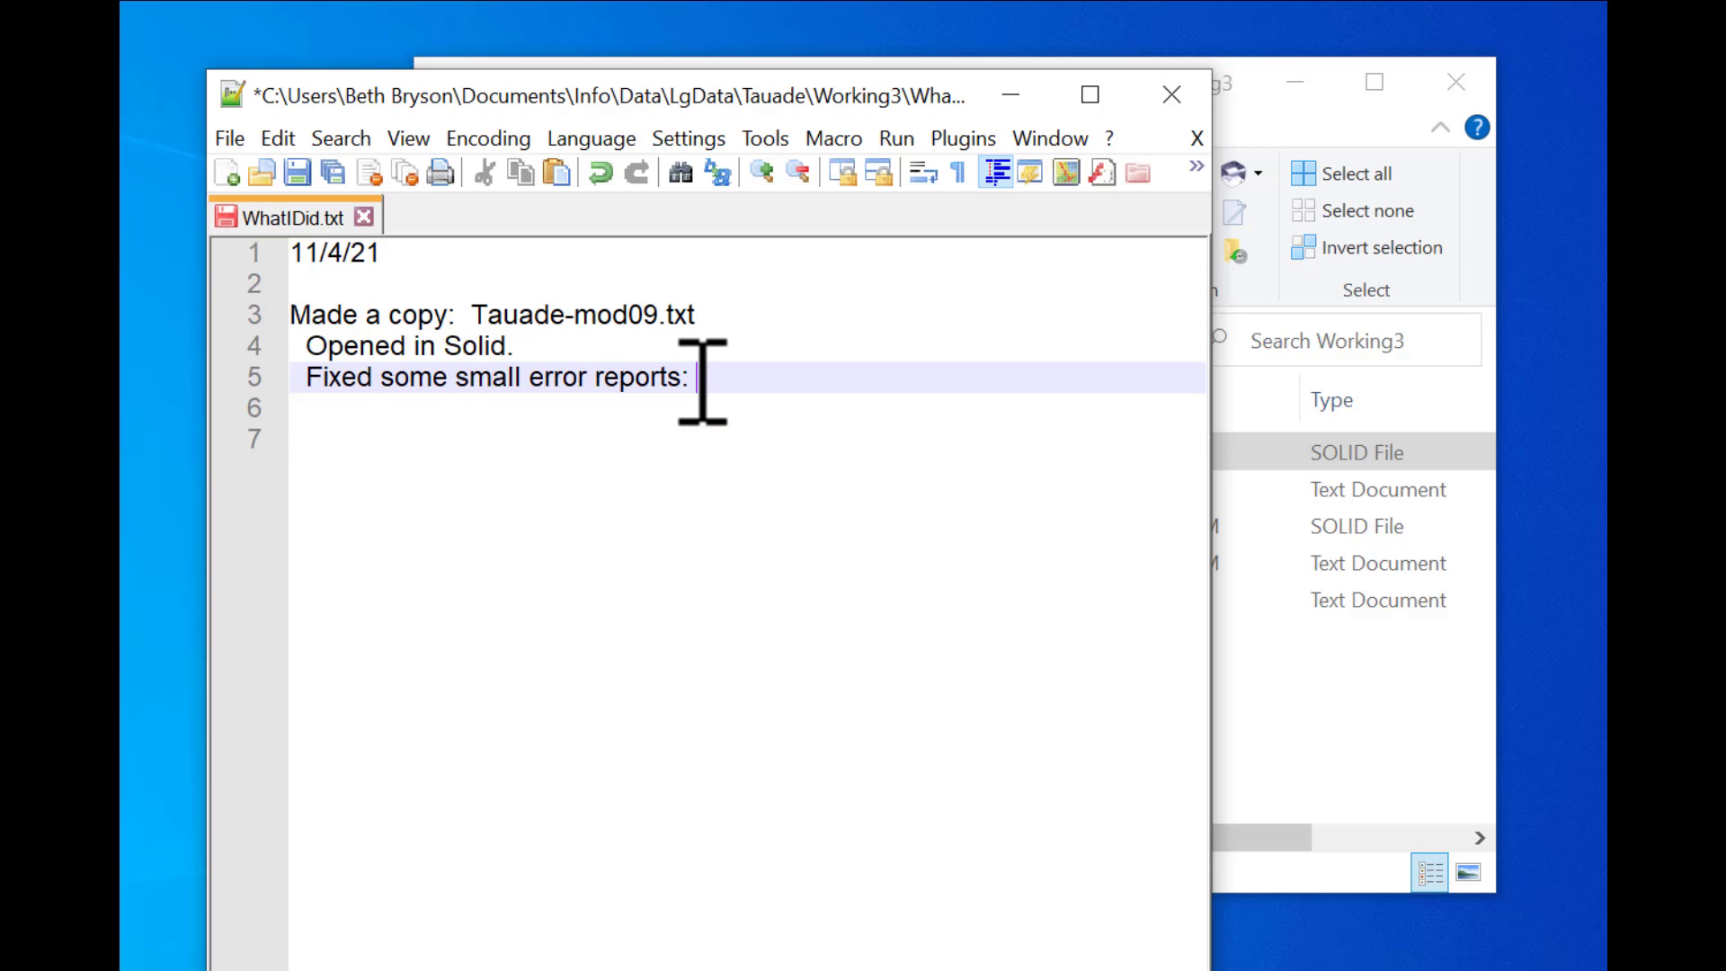
{"action": "type", "text": "x"}
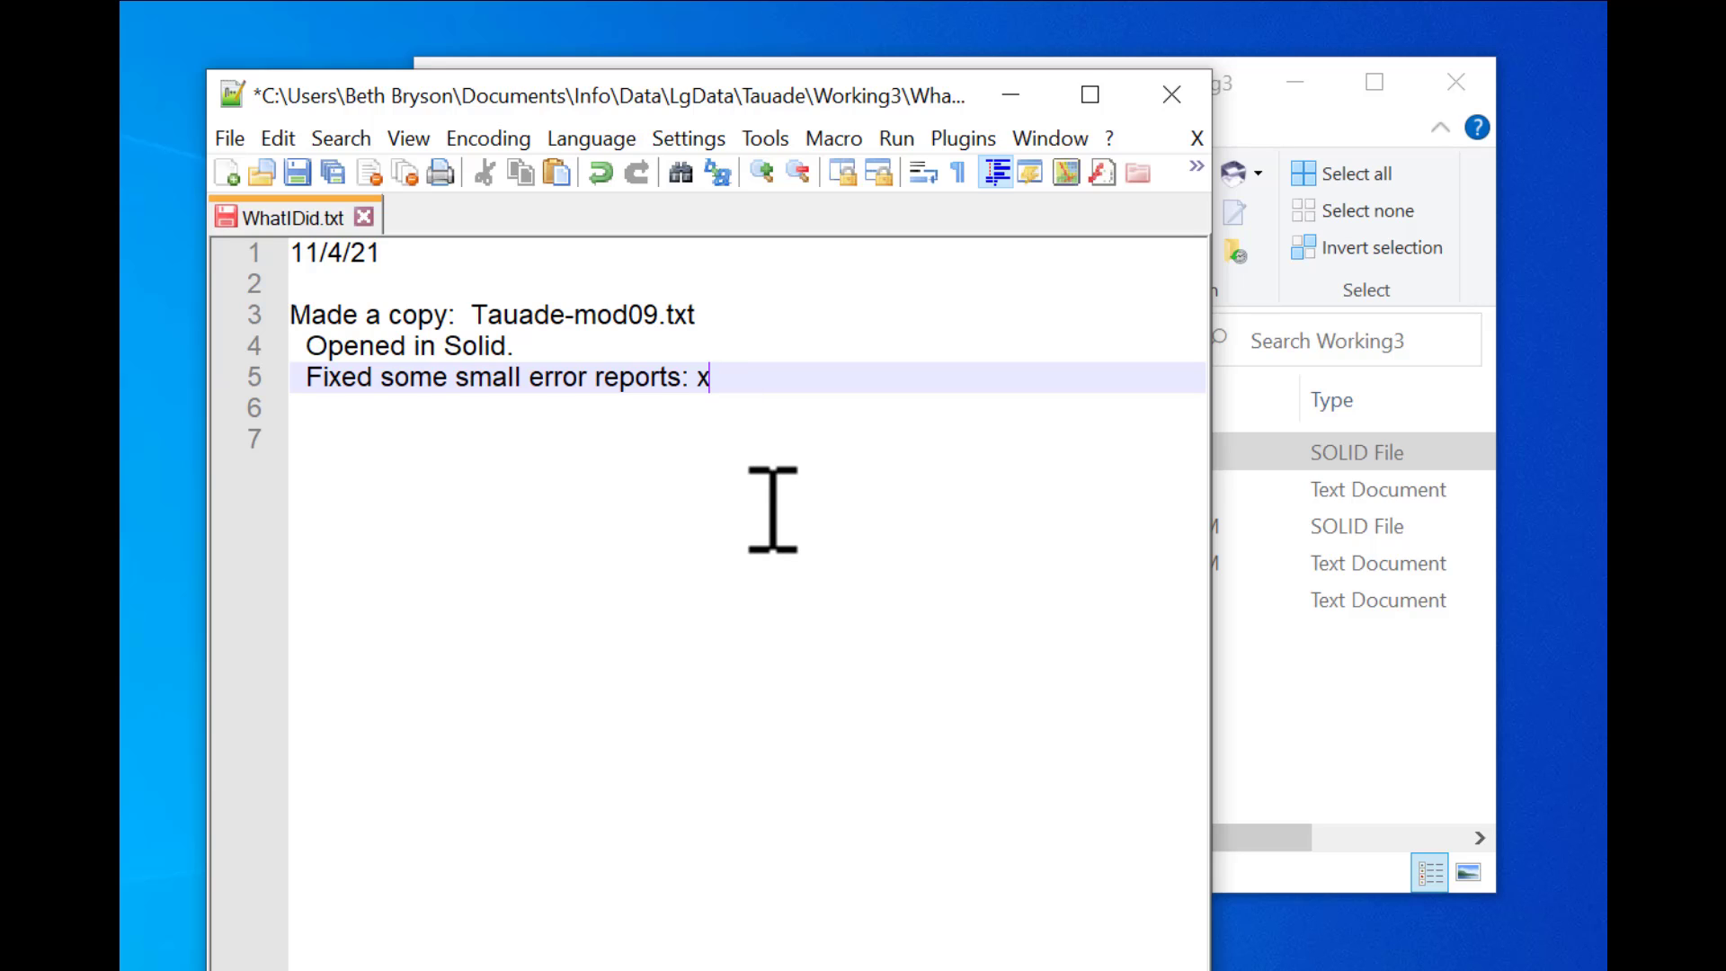
{"action": "type", "text": "e, dt"}
Step: Add the line "Copied to: Tauade-mod10.txt" below the error reports entry, separated by a blank line, and save the log
{"action": "key", "text": "Return"}
{"action": "key", "text": "Return"}
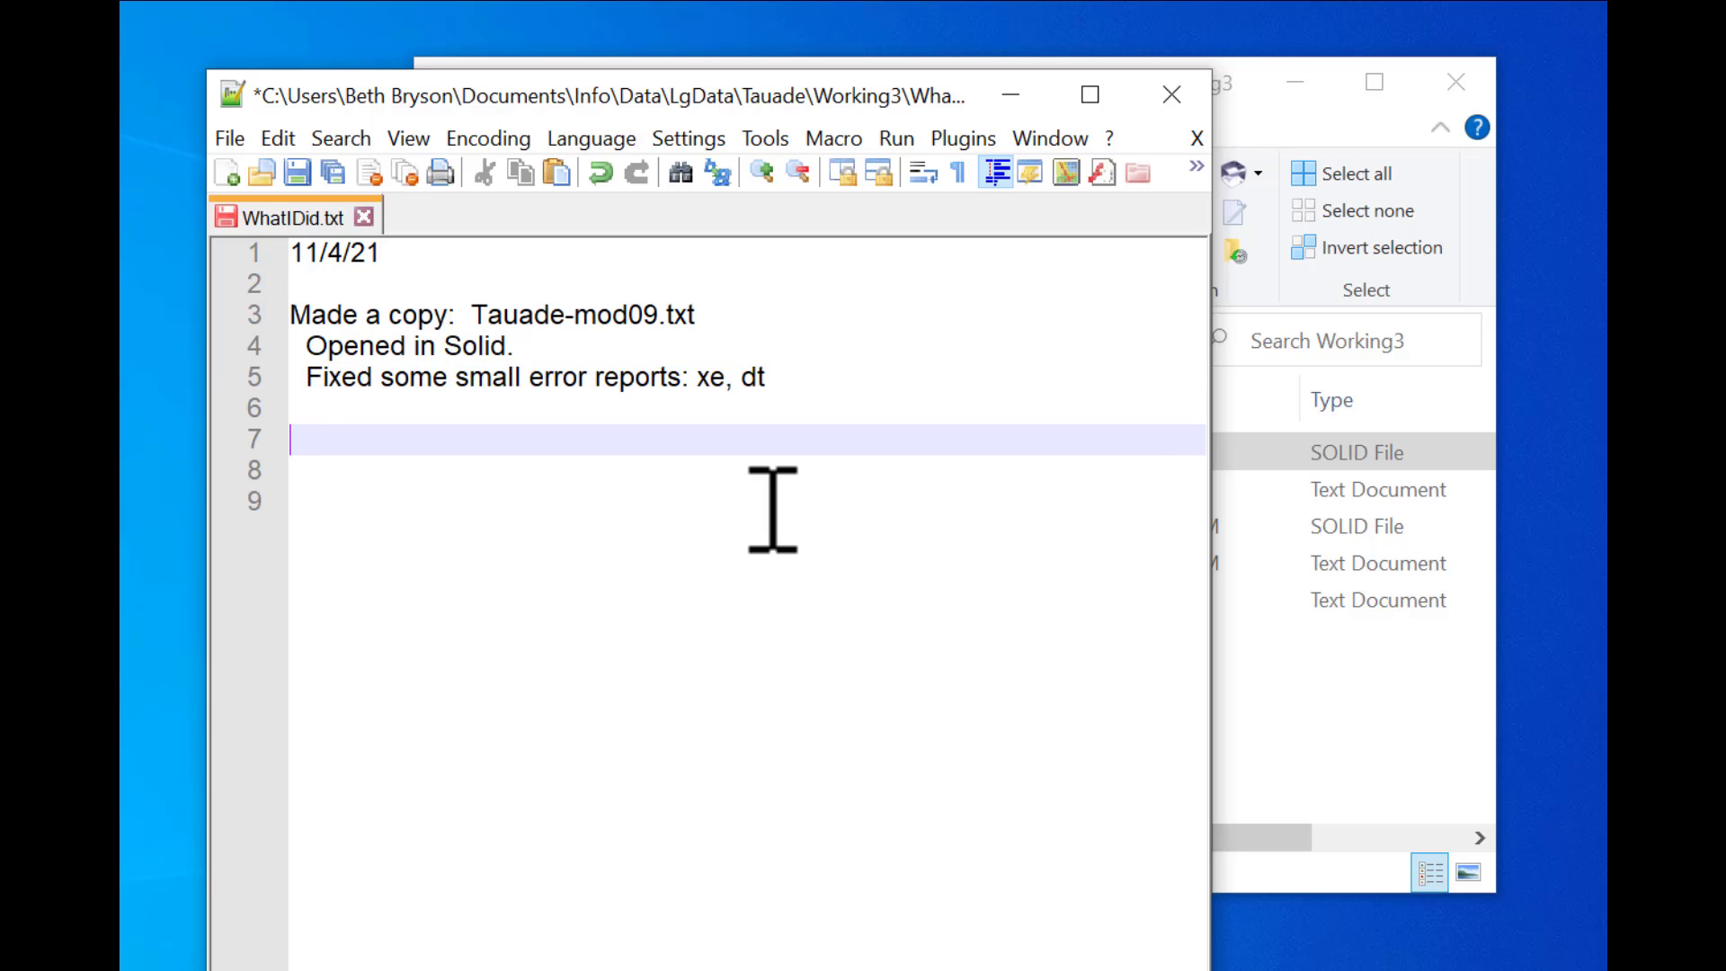
{"action": "type", "text": "Copied to"}
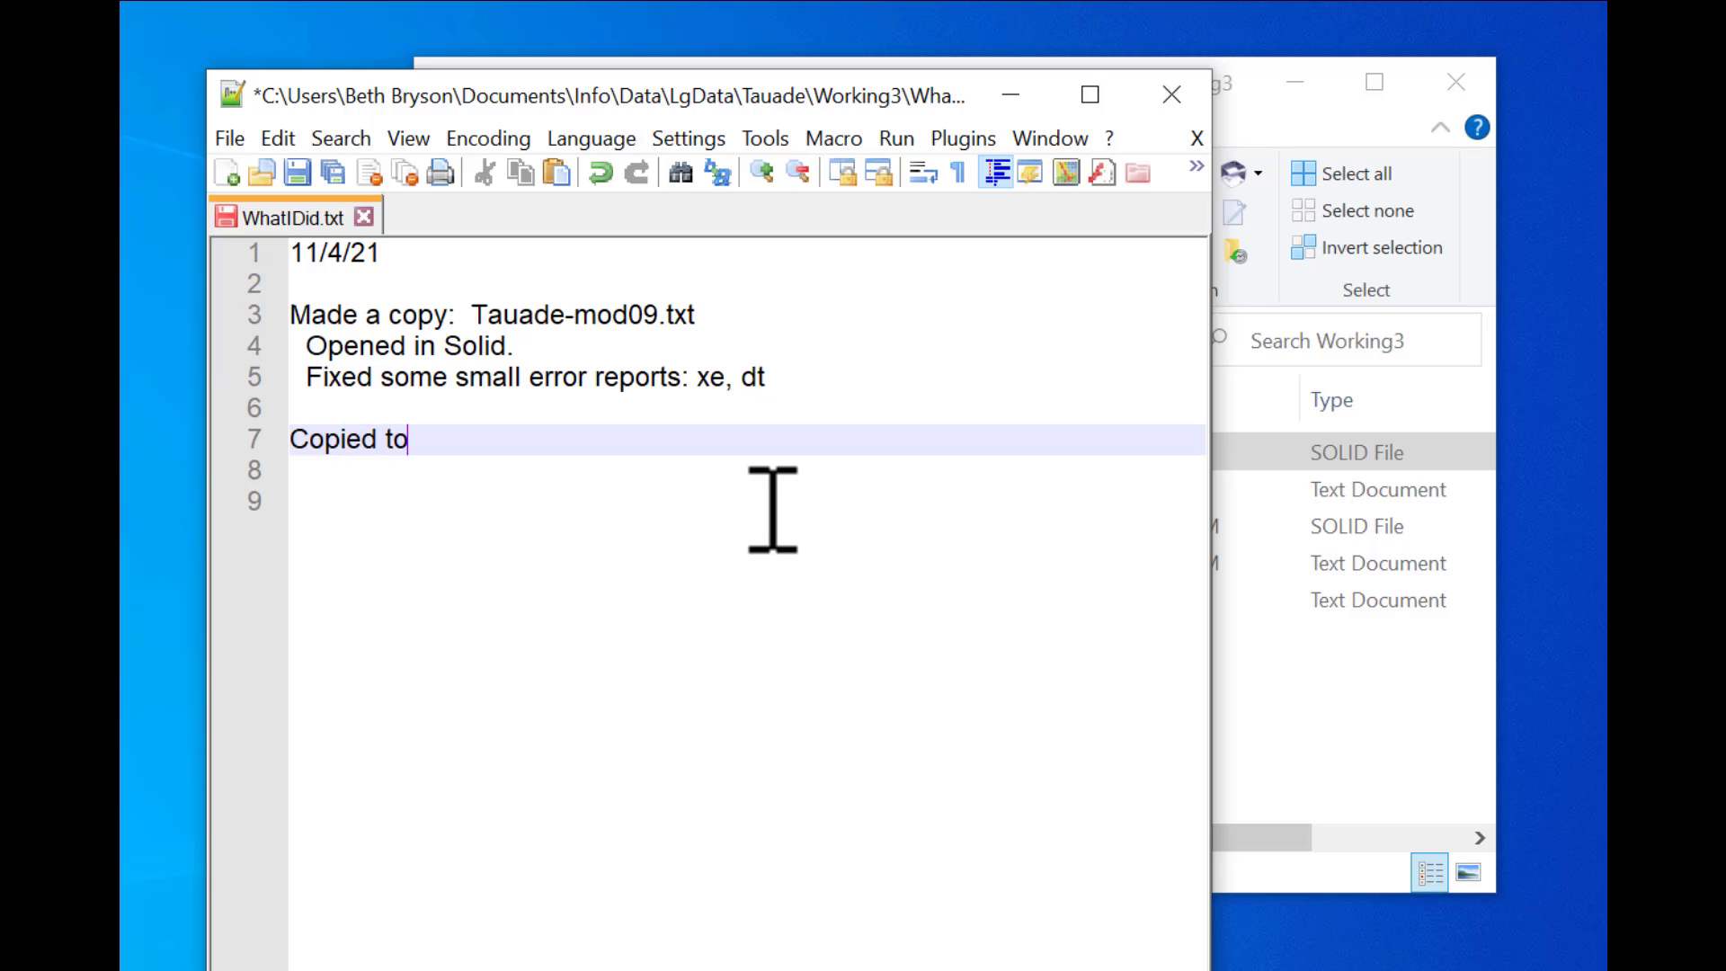
{"action": "type", "text": ":  Tauade-mod10"}
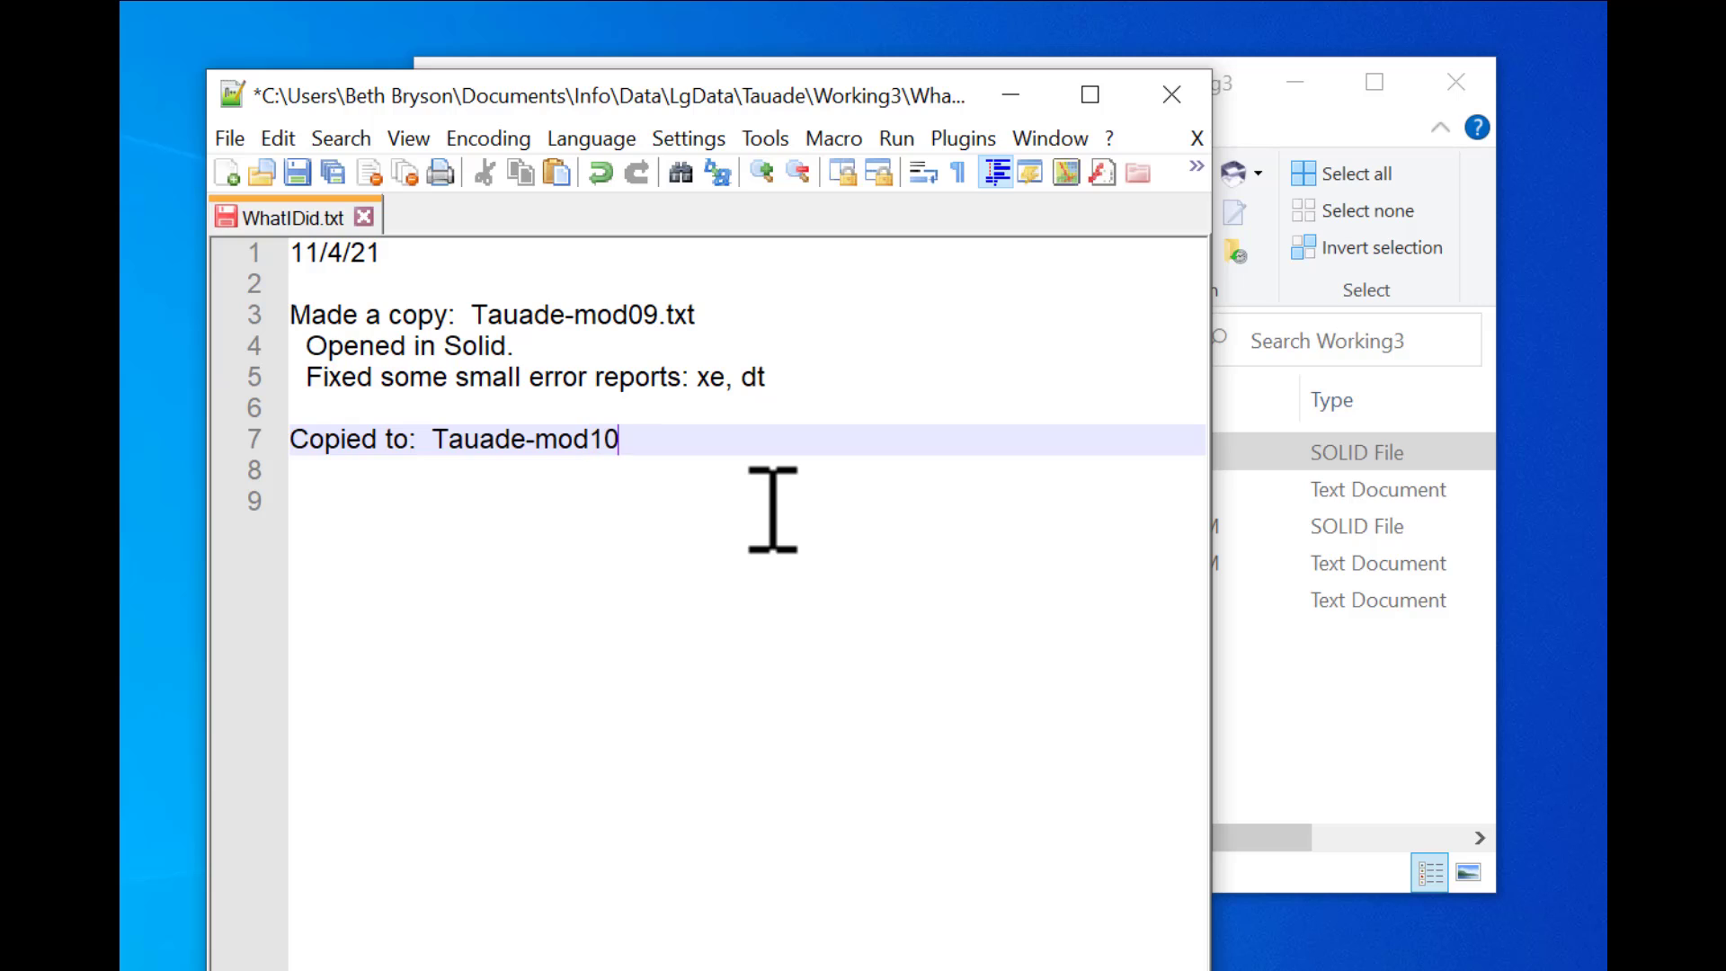
{"action": "type", "text": ".txt"}
{"action": "key", "text": "Return"}
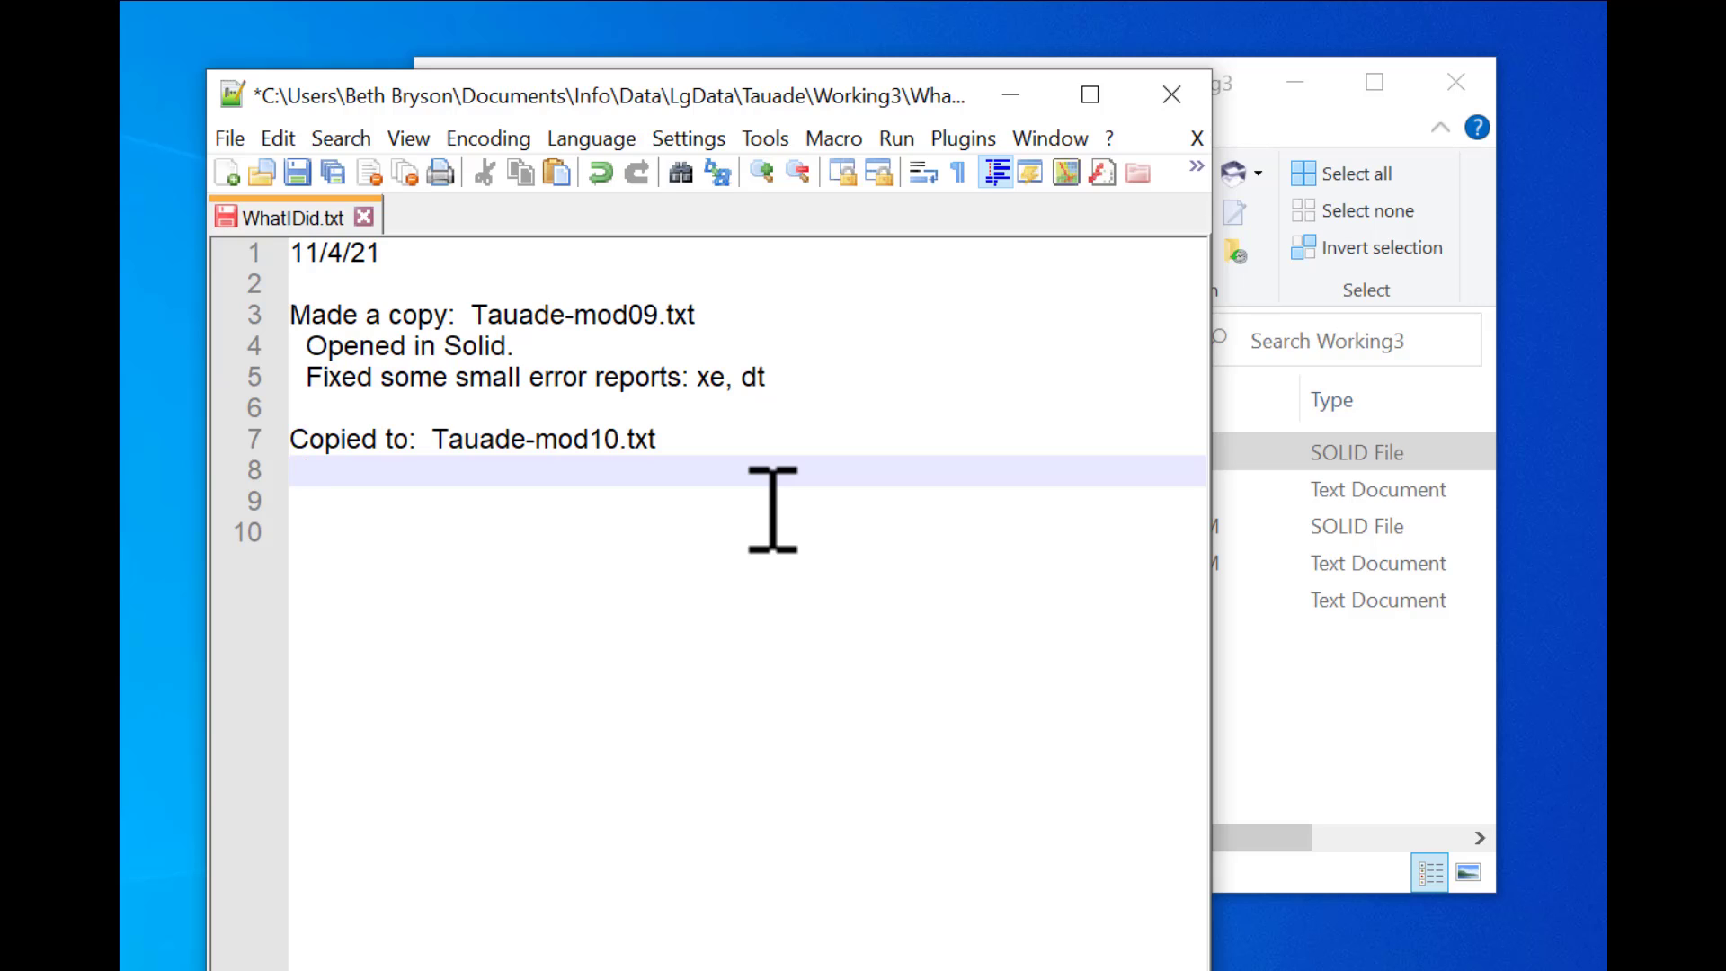
{"action": "key", "text": "ctrl+s"}
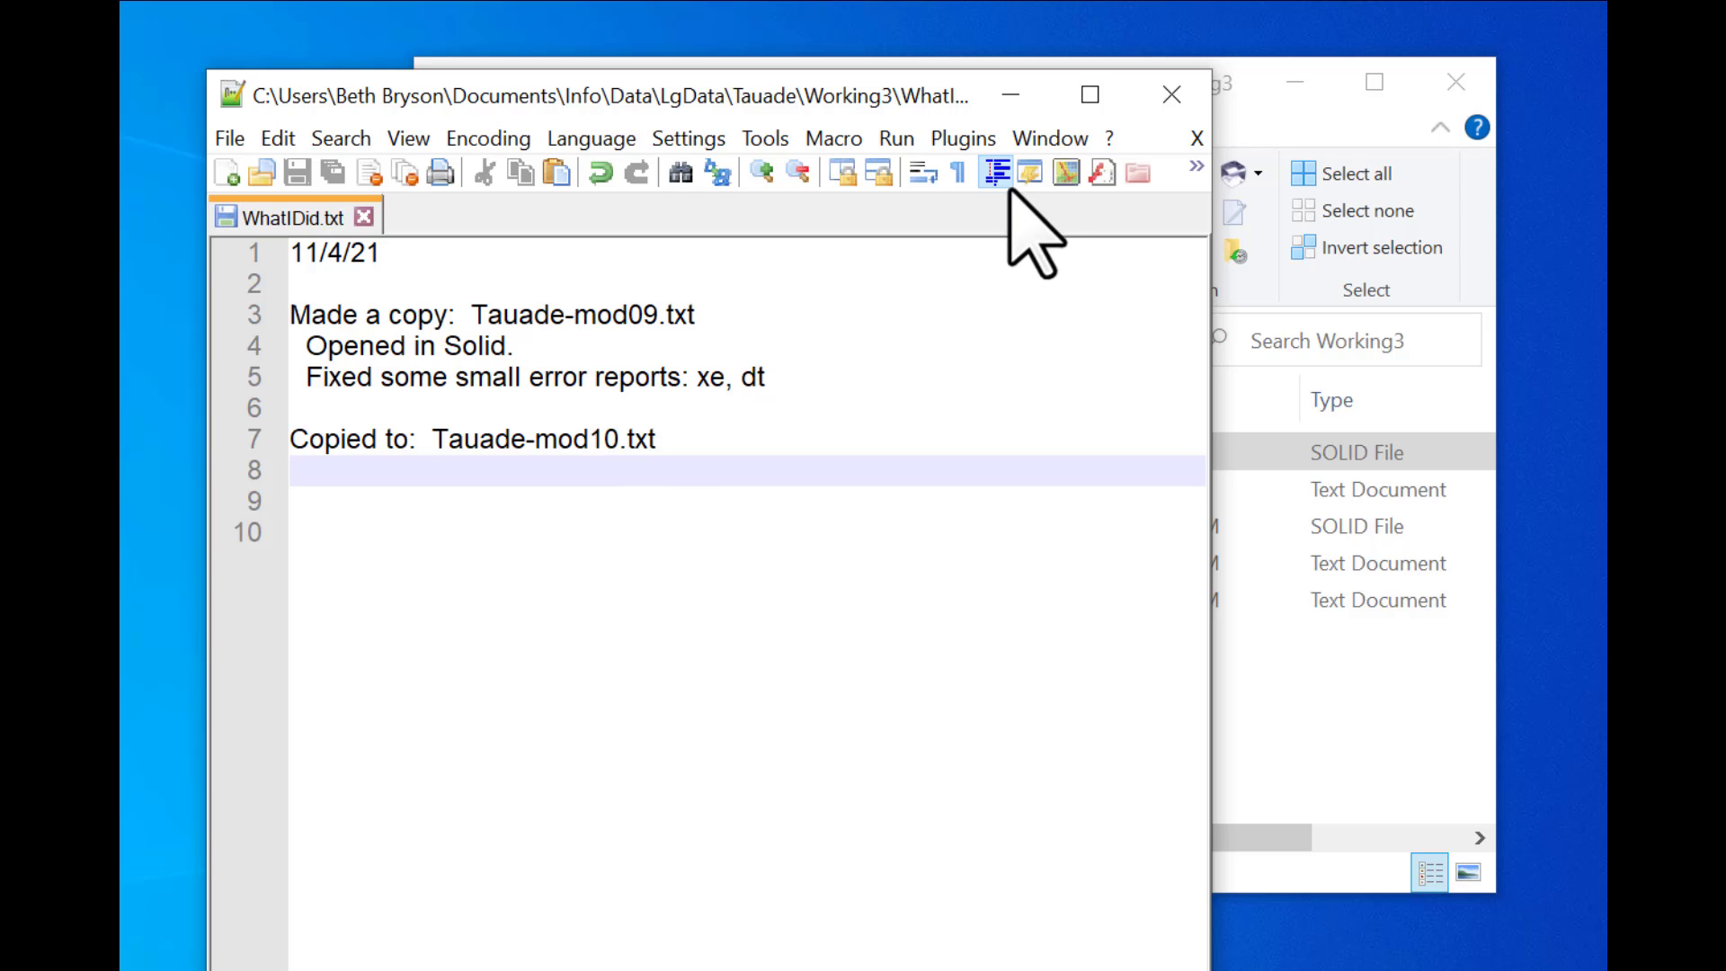
Step: Minimize the log window and open Tauade-mod10.solid from the Working3 folder in Solid
{"action": "left_click", "coordinate": [1010, 90]}
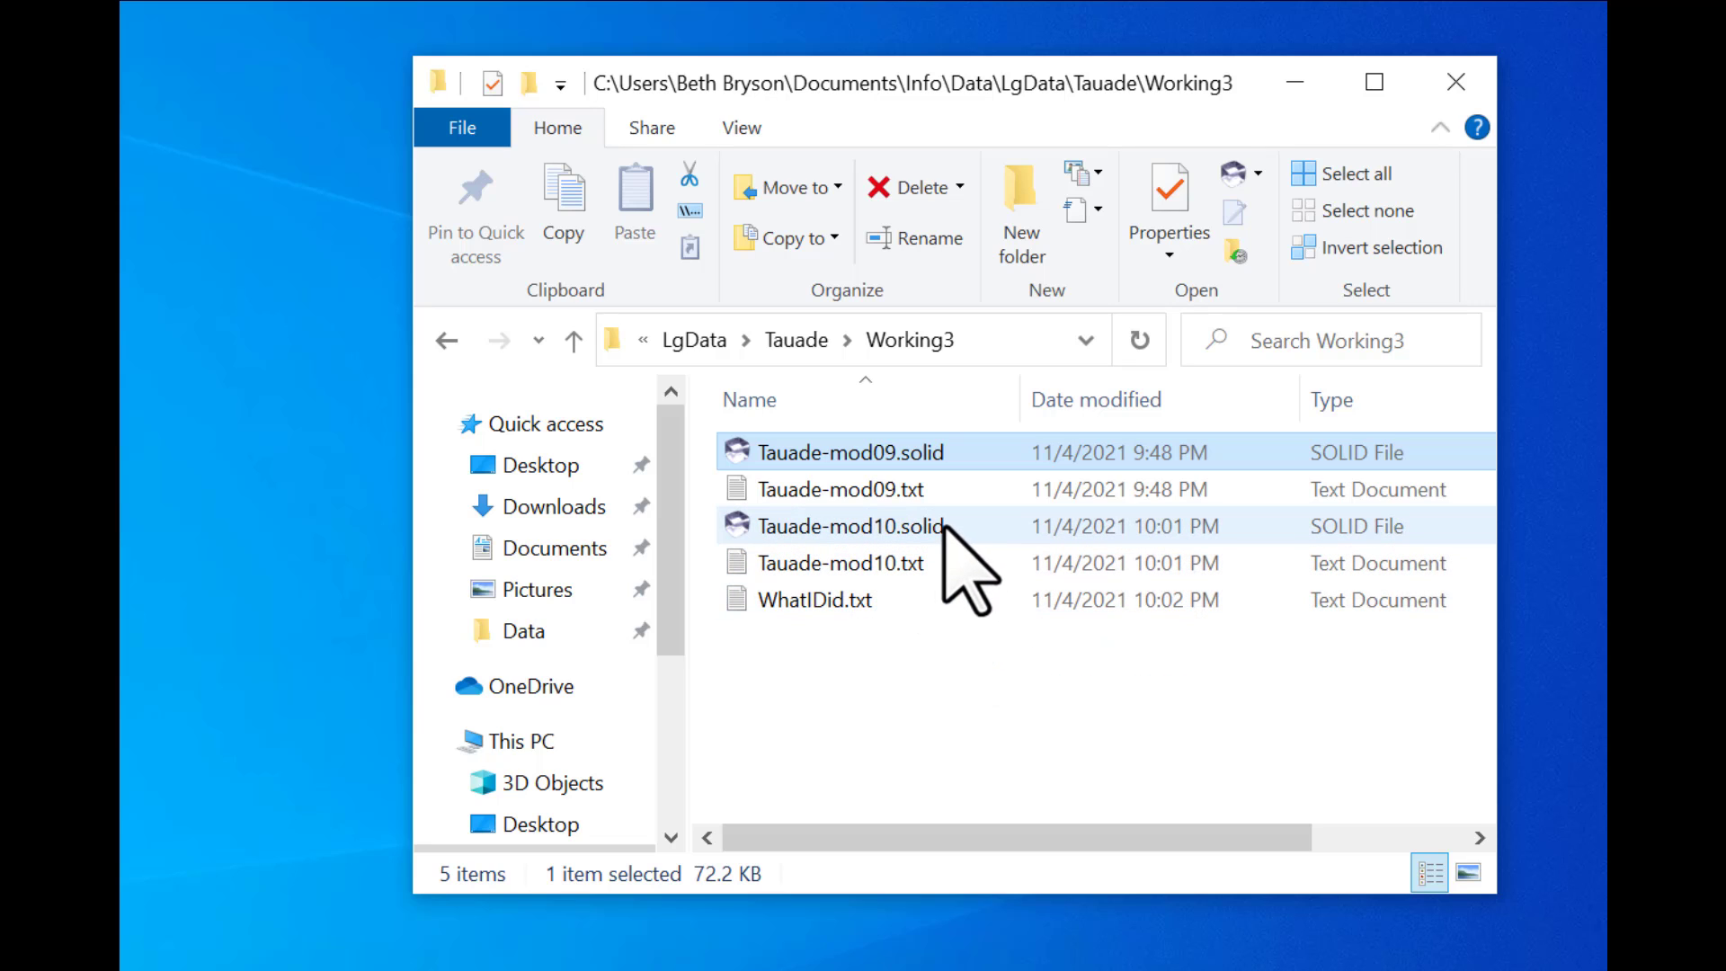
{"action": "left_click", "coordinate": [735, 535]}
{"action": "double_click", "coordinate": [736, 530]}
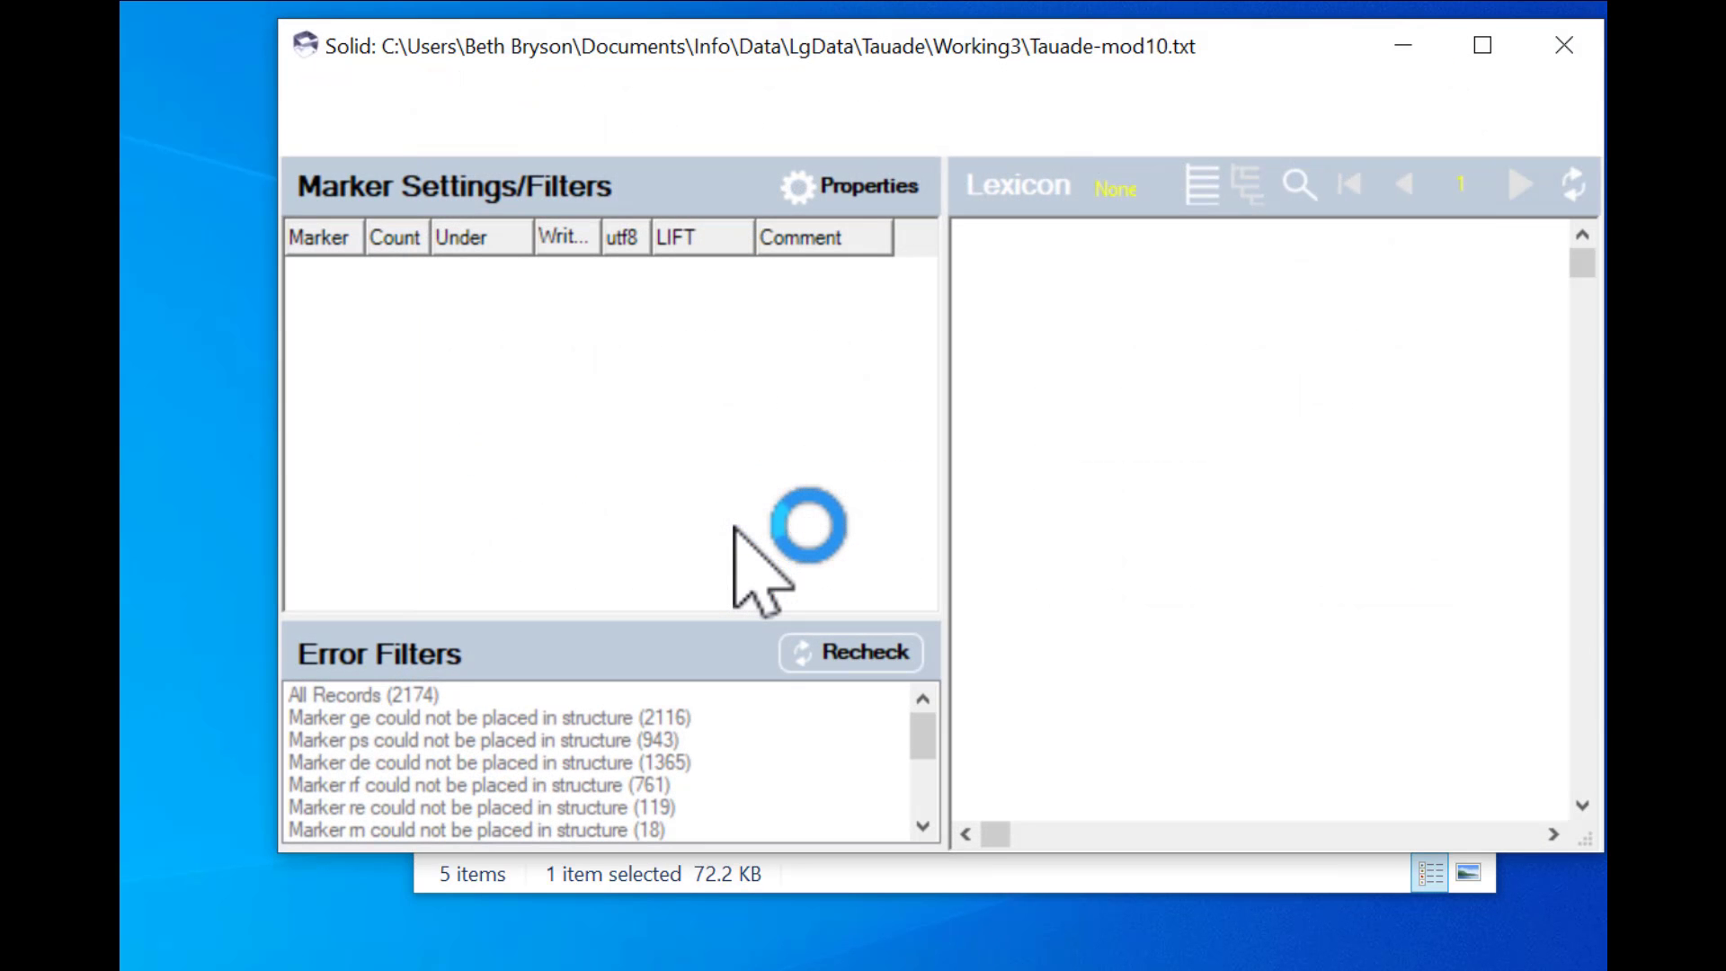